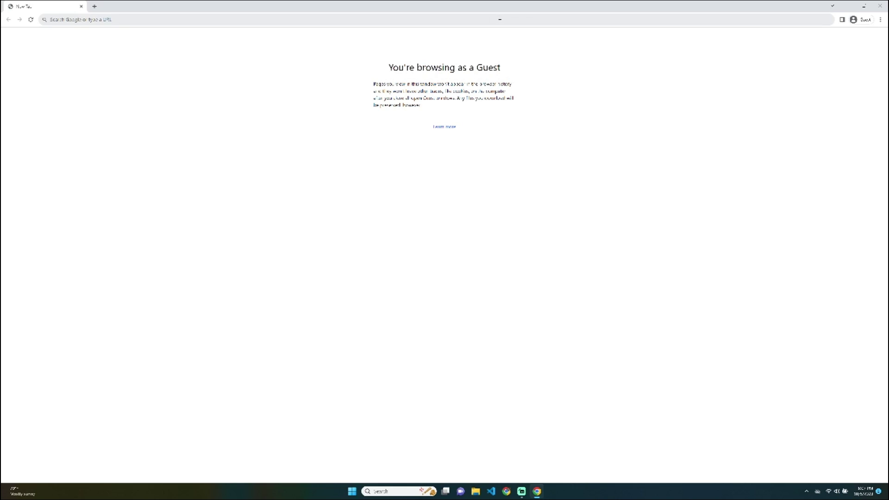
Open the Neon website at neoncontroller.app
{"action": "left_click", "coordinate": [498, 19]}
{"action": "type", "text": "n"}
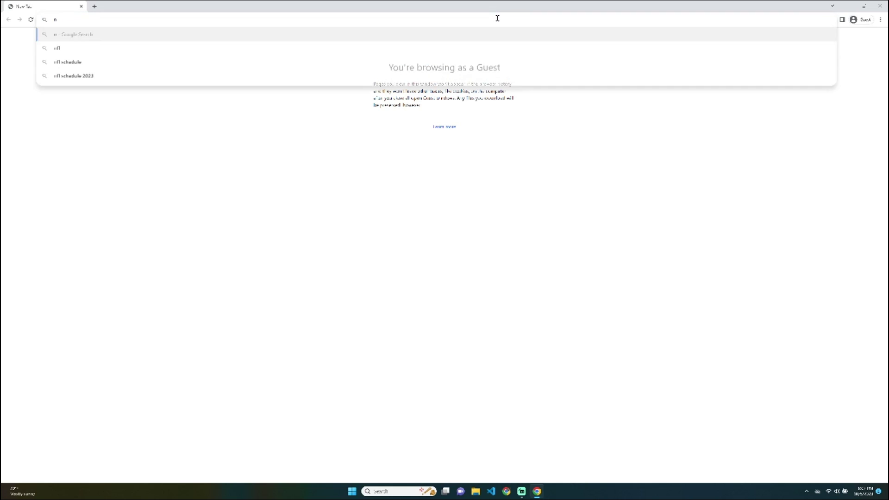
{"action": "type", "text": "etn vpn"}
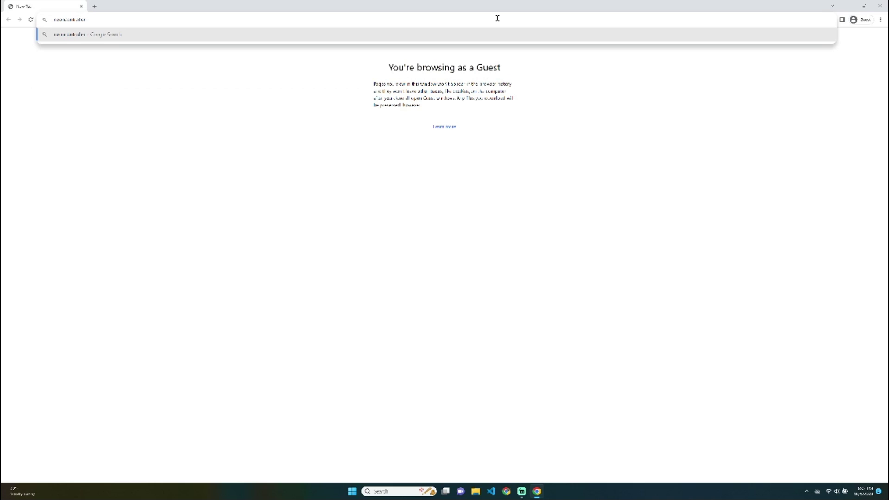
{"action": "type", "text": "pp"}
{"action": "key", "text": "Return"}
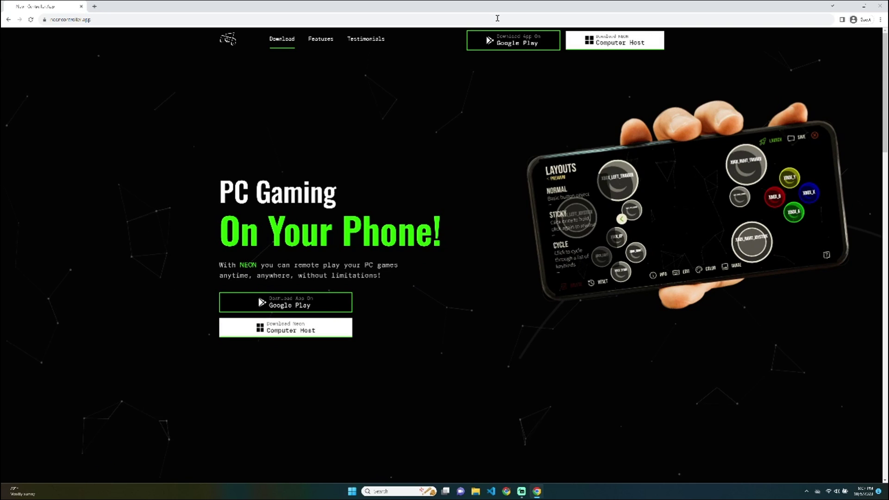
Cancel saving another copy of the computer host installer and run the Neon setup already in the Downloads folder
{"action": "left_click", "coordinate": [288, 324]}
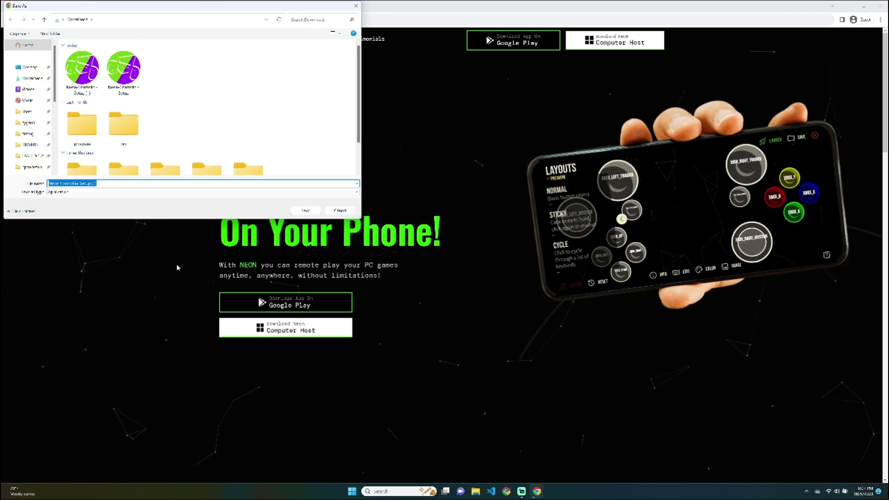
{"action": "left_click", "coordinate": [341, 211]}
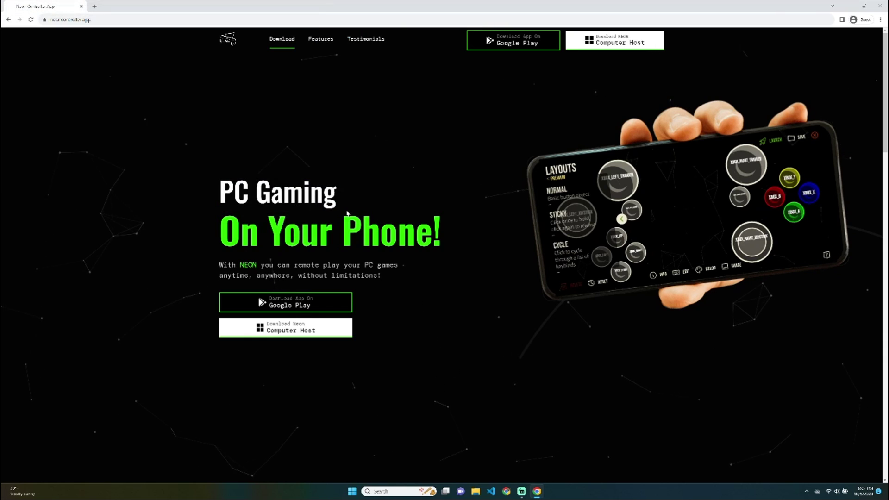
{"action": "left_click", "coordinate": [476, 491]}
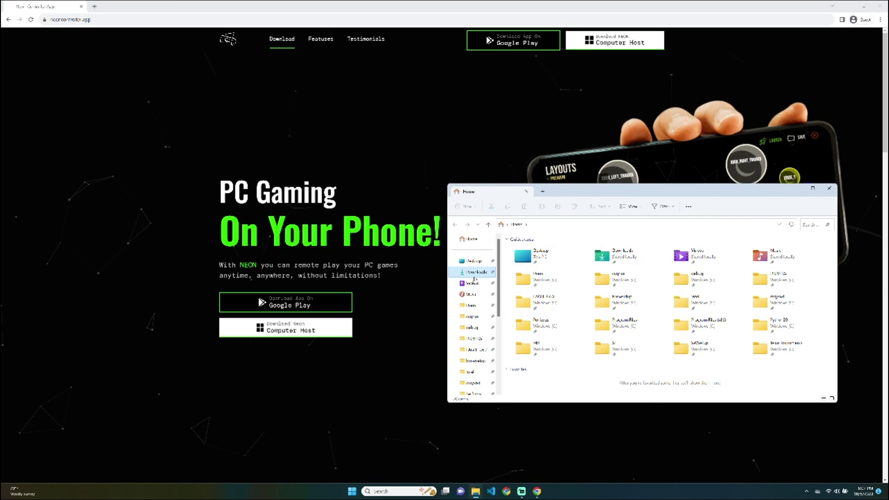
{"action": "left_click", "coordinate": [474, 275]}
{"action": "double_click", "coordinate": [538, 266]}
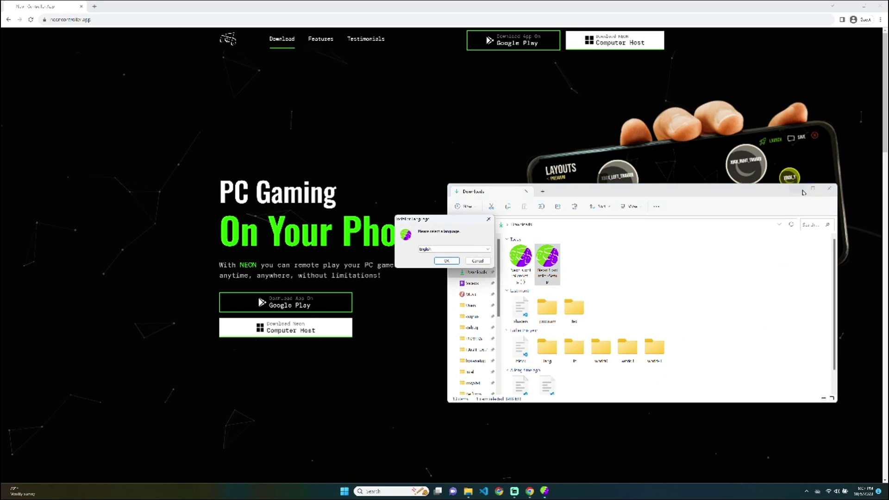
{"action": "left_click", "coordinate": [829, 188]}
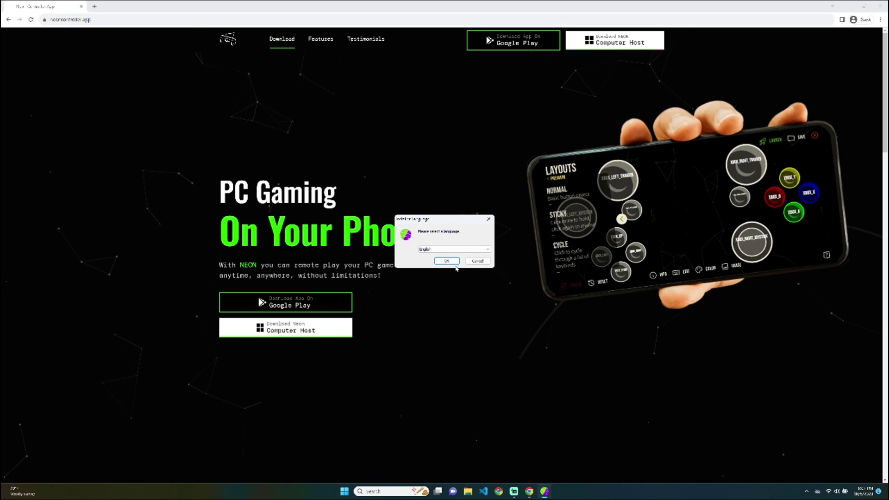
Install Neon in English for the current user only, in the default folder, and finish with Run Neon enabled
{"action": "left_click", "coordinate": [451, 261]}
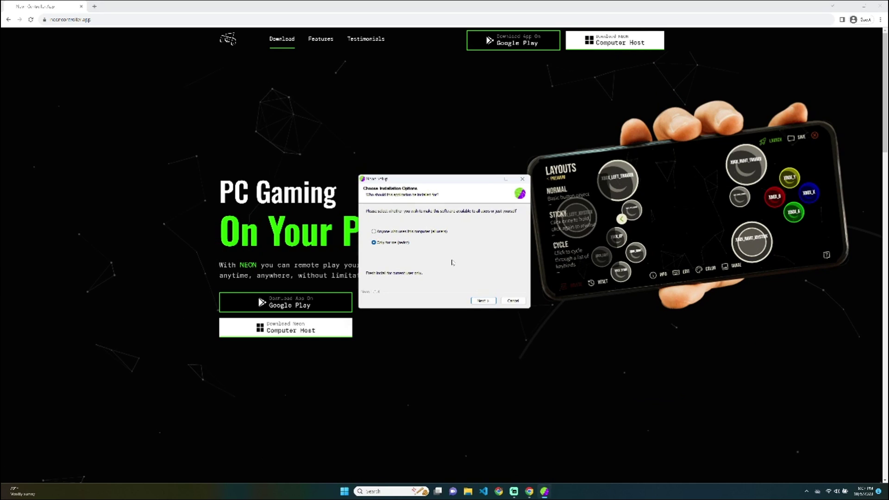
{"action": "left_click", "coordinate": [483, 301]}
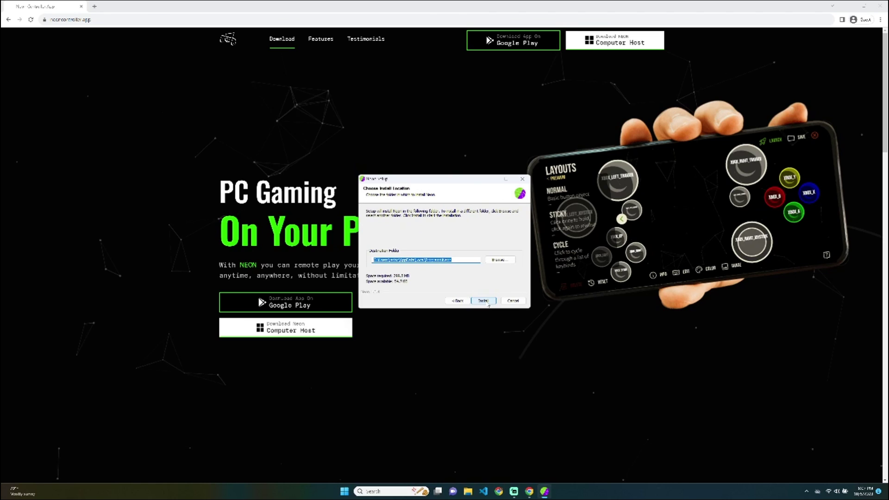
{"action": "left_click", "coordinate": [486, 302]}
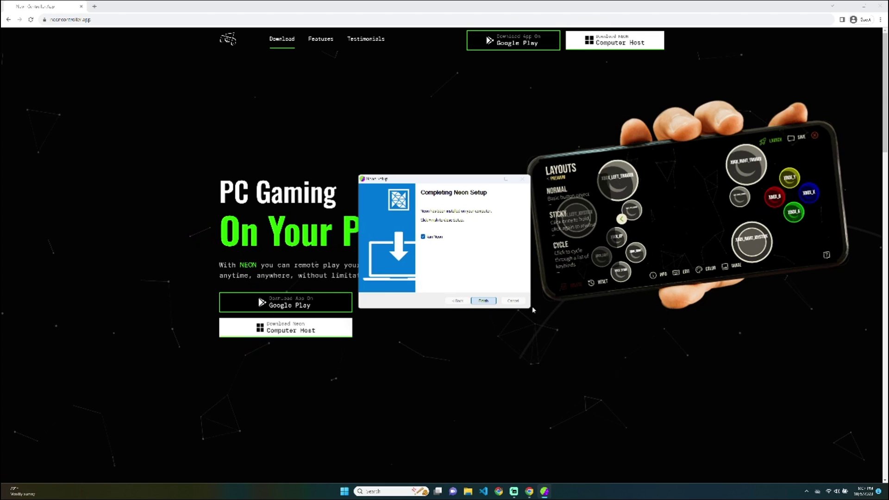
{"action": "left_click", "coordinate": [483, 301]}
Allow Sunshine through the firewall on private networks and start the connection in the Neon host window
{"action": "key", "text": "alt+F4"}
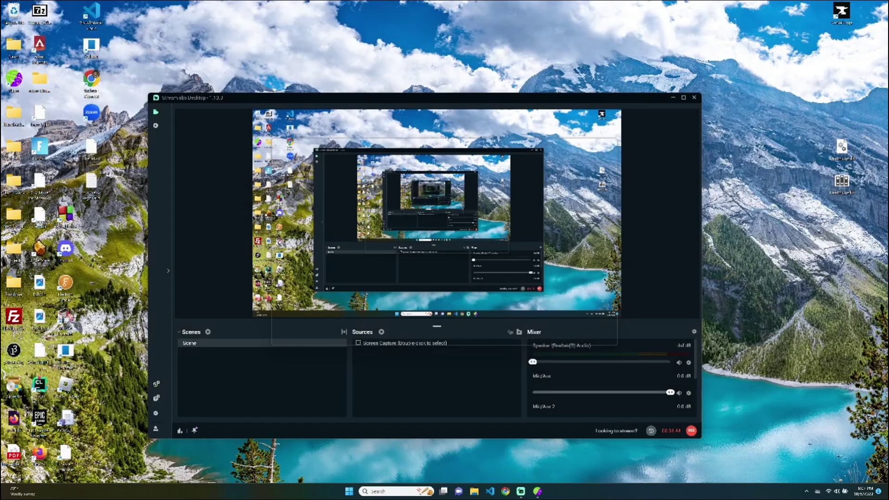
{"action": "left_click", "coordinate": [673, 98]}
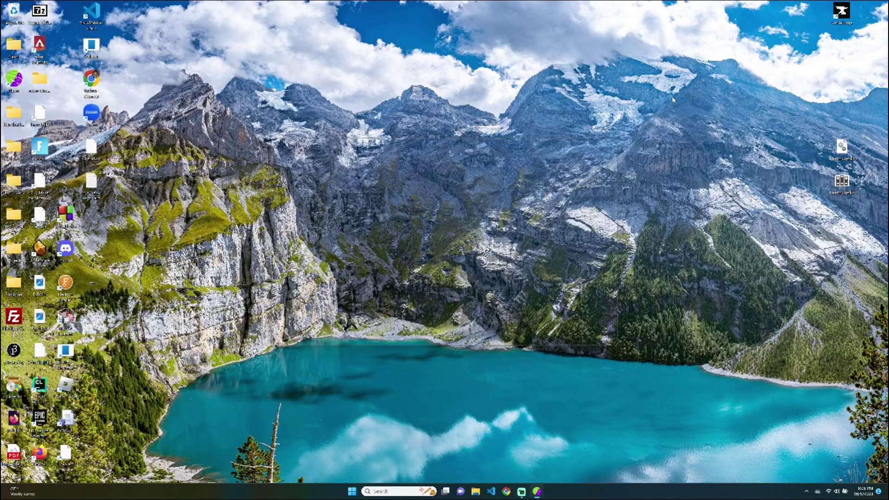
{"action": "left_click", "coordinate": [536, 492]}
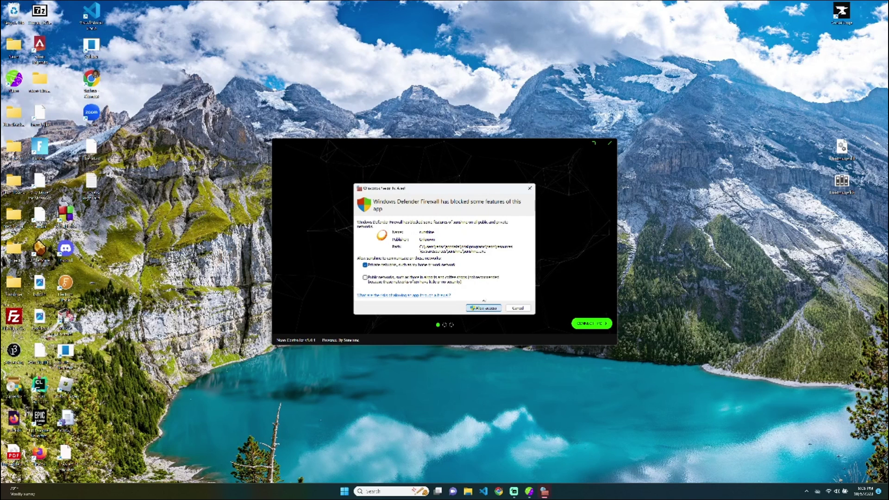
{"action": "left_click", "coordinate": [484, 308]}
{"action": "left_click", "coordinate": [595, 325]}
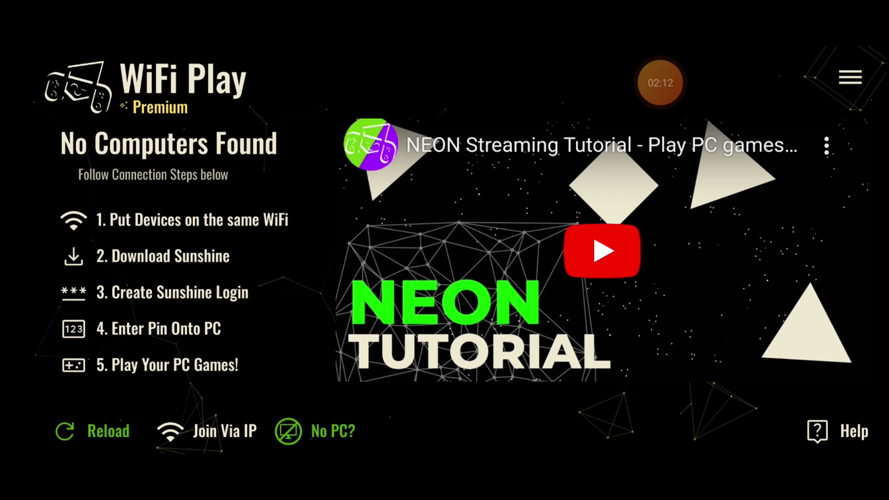
In the phone app, reload the computer list and play with the Default on-screen controller
{"action": "left_click", "coordinate": [65, 431]}
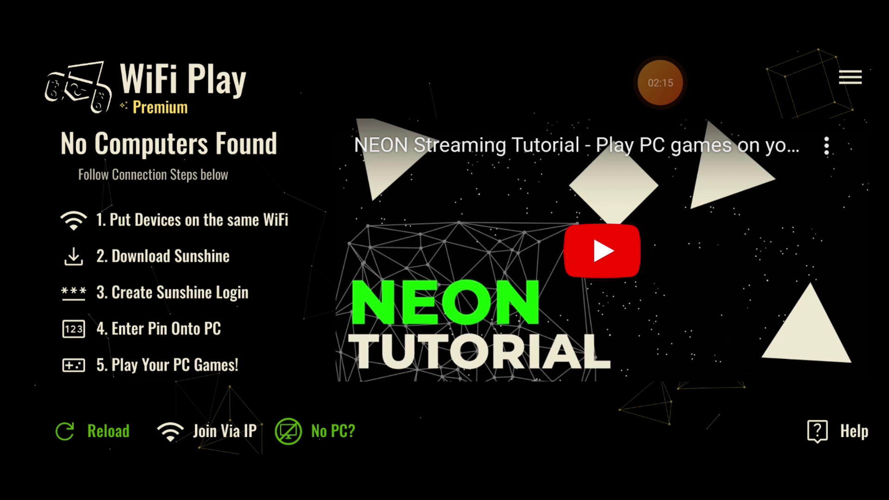
{"action": "left_click", "coordinate": [851, 77]}
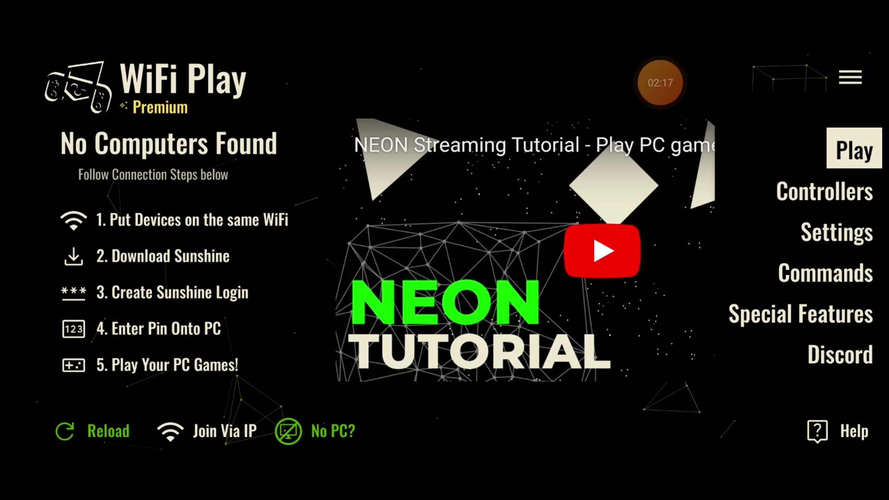
{"action": "left_click", "coordinate": [839, 195]}
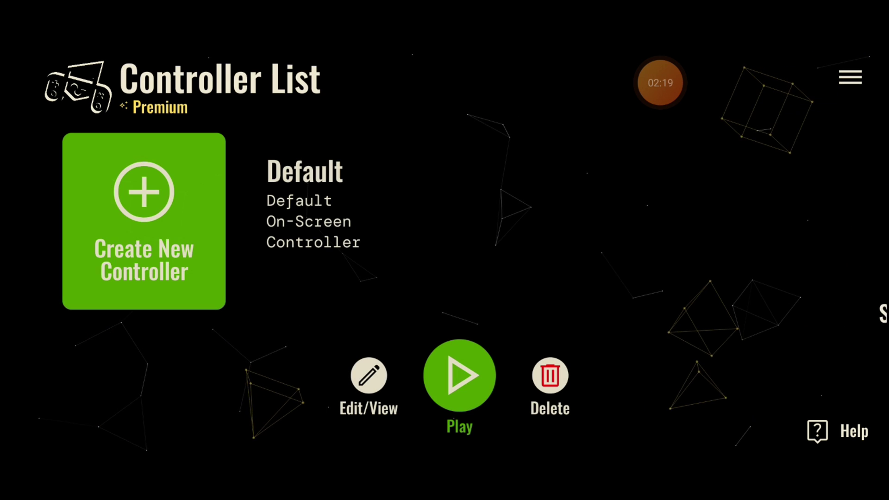
{"action": "left_click", "coordinate": [459, 375]}
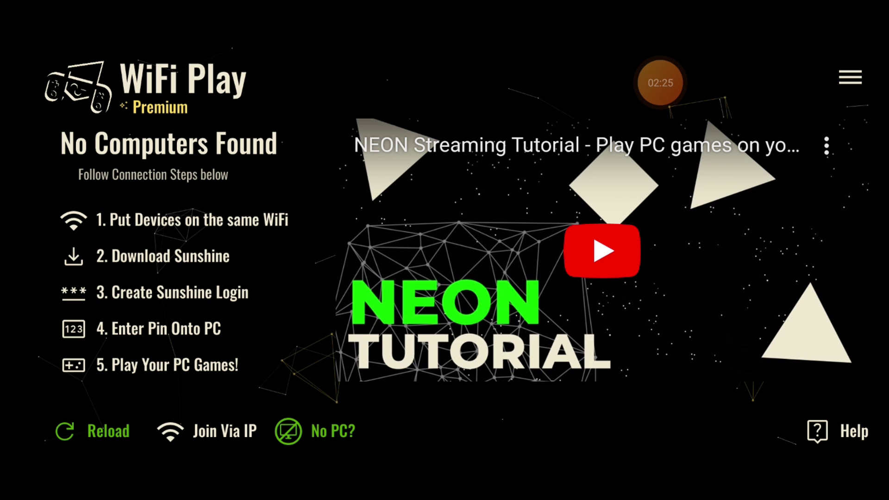
Close the phone app from the recent apps view so it can start fresh
{"action": "left_click_drag", "start_coordinate": [882, 374], "coordinate": [673, 373]}
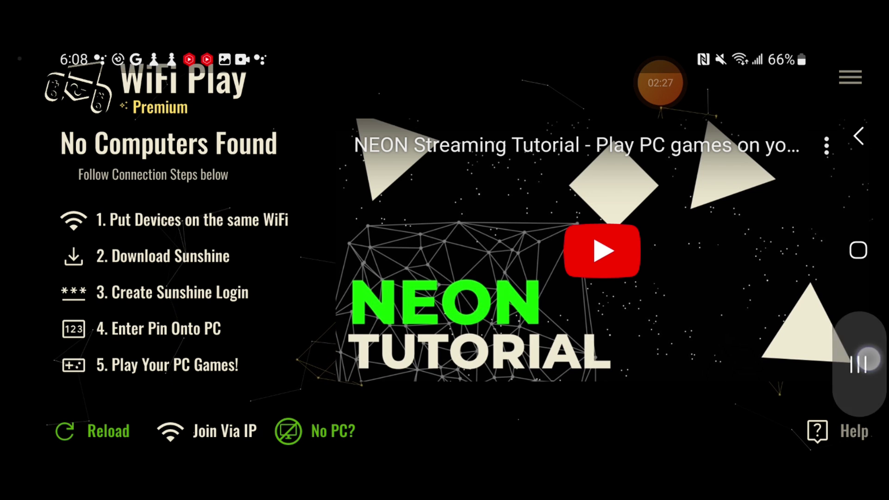
{"action": "left_click", "coordinate": [859, 364]}
{"action": "left_click", "coordinate": [445, 442]}
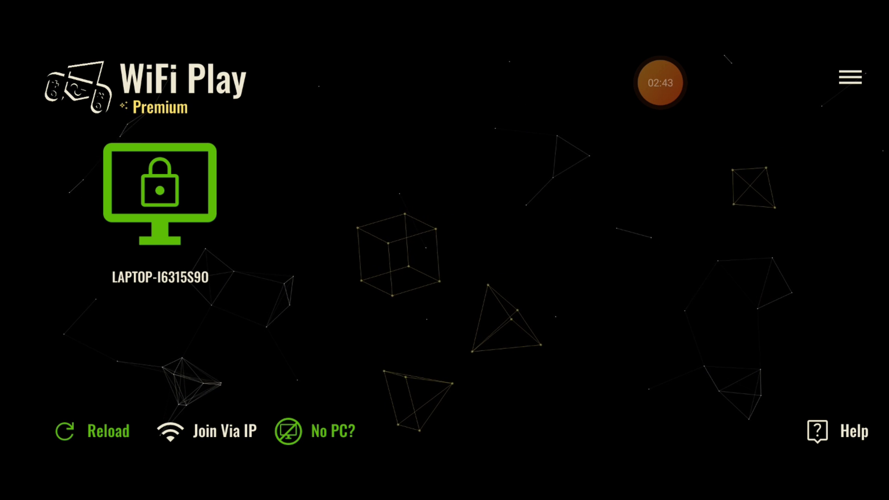
Connect to the locked computer in WiFi Play and pick Desktop as the game
{"action": "left_click", "coordinate": [154, 189]}
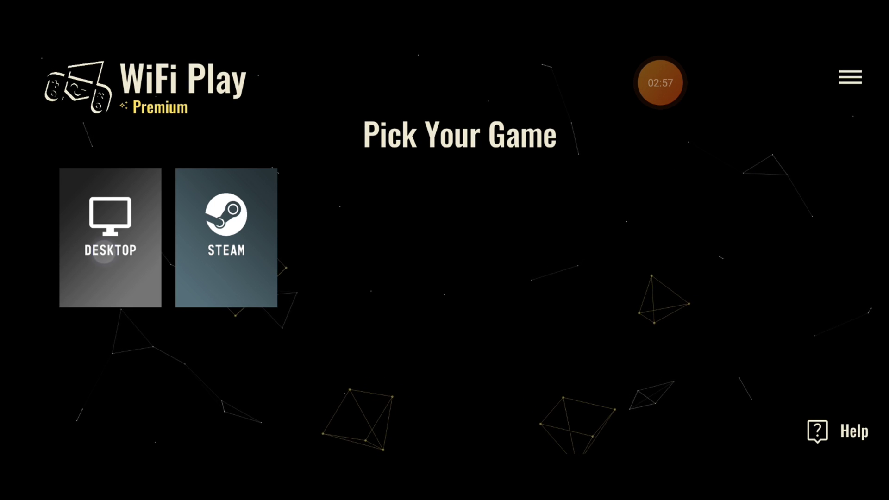
{"action": "left_click", "coordinate": [109, 236]}
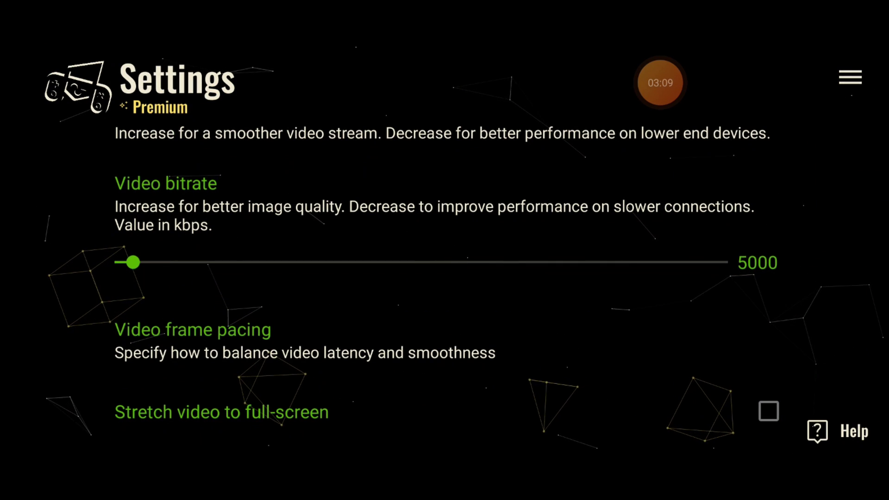
Set the video bitrate to about 34128 kbps and the video resolution to 4K in the streaming settings
{"action": "left_click_drag", "start_coordinate": [133, 262], "coordinate": [254, 262]}
{"action": "scroll", "coordinate": [364, 399], "scroll_direction": "up", "scroll_amount": 4}
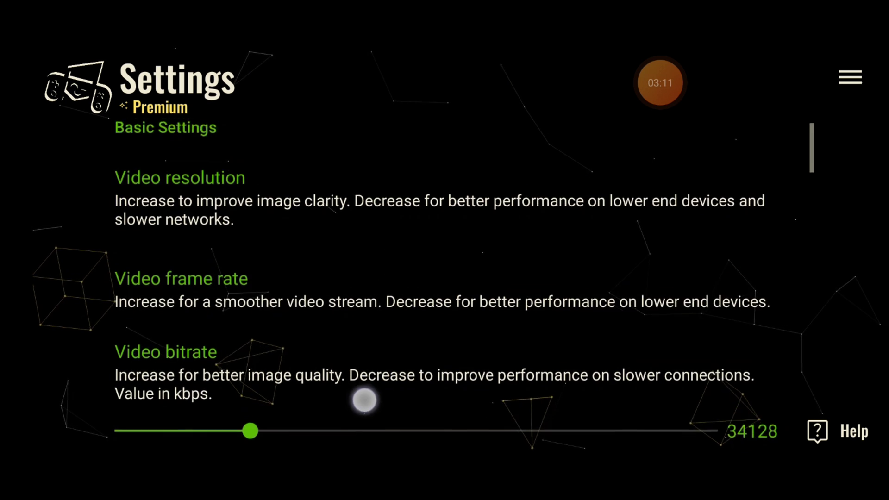
{"action": "scroll", "coordinate": [365, 400], "scroll_direction": "down", "scroll_amount": 1}
{"action": "left_click", "coordinate": [407, 186]}
{"action": "scroll", "coordinate": [566, 252], "scroll_direction": "down", "scroll_amount": 2}
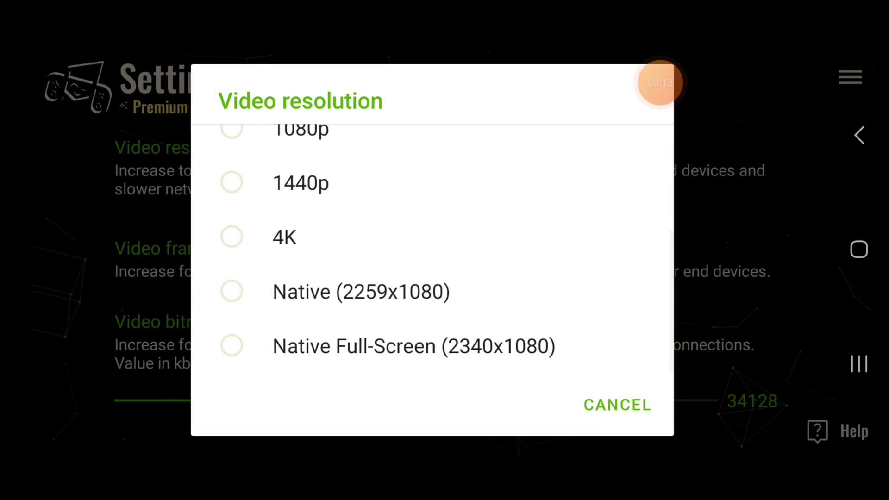
{"action": "left_click", "coordinate": [480, 240]}
Return to the WiFi Play screen and start streaming Desktop from the paired computer
{"action": "left_click", "coordinate": [847, 77]}
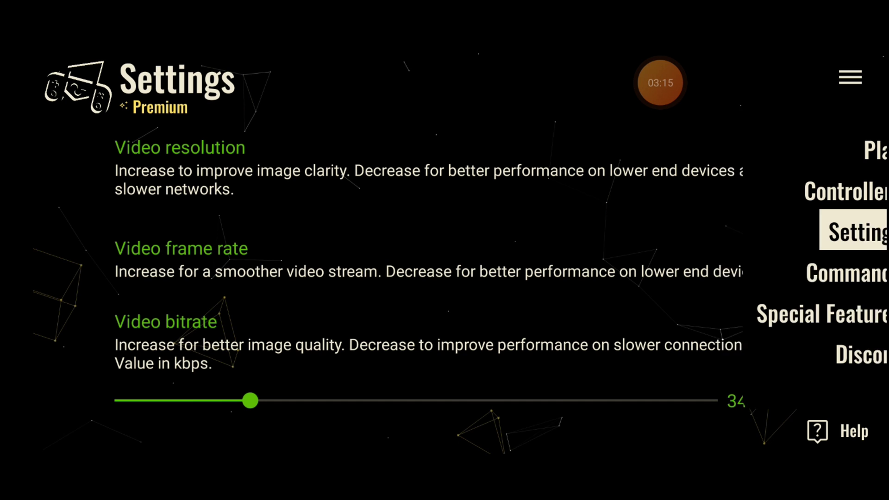
{"action": "left_click", "coordinate": [860, 143]}
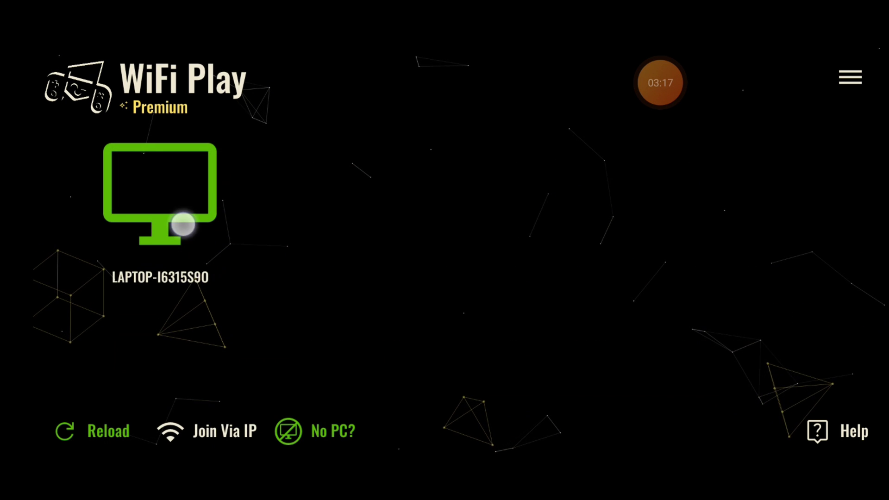
{"action": "left_click", "coordinate": [183, 225]}
{"action": "left_click", "coordinate": [110, 217]}
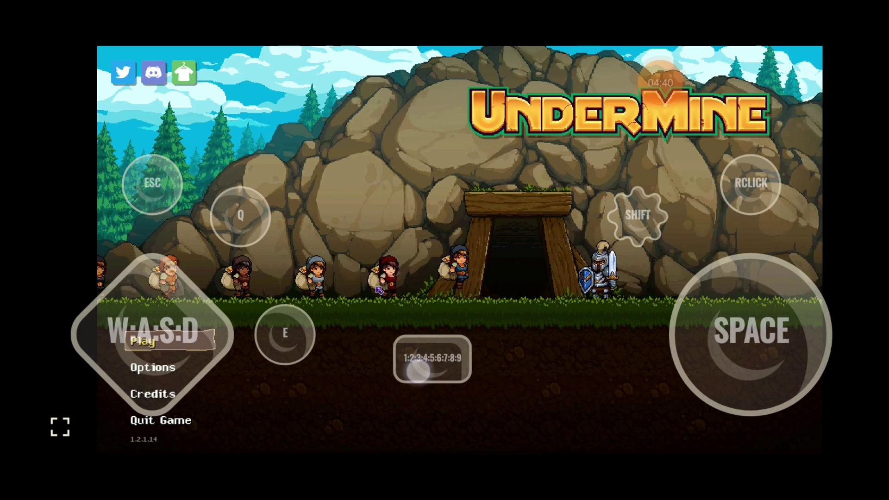
Start UnderMine from its title screen and load the saved game located at The Hub
{"action": "left_click", "coordinate": [199, 342]}
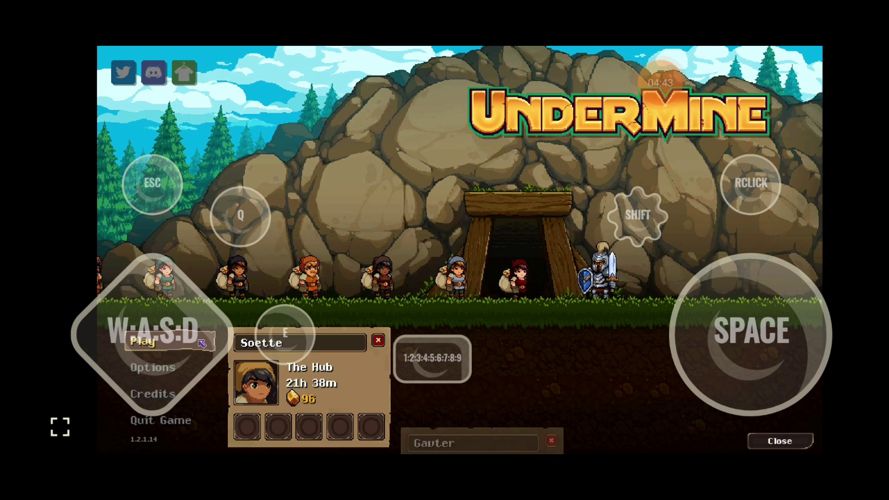
{"action": "left_click", "coordinate": [337, 363]}
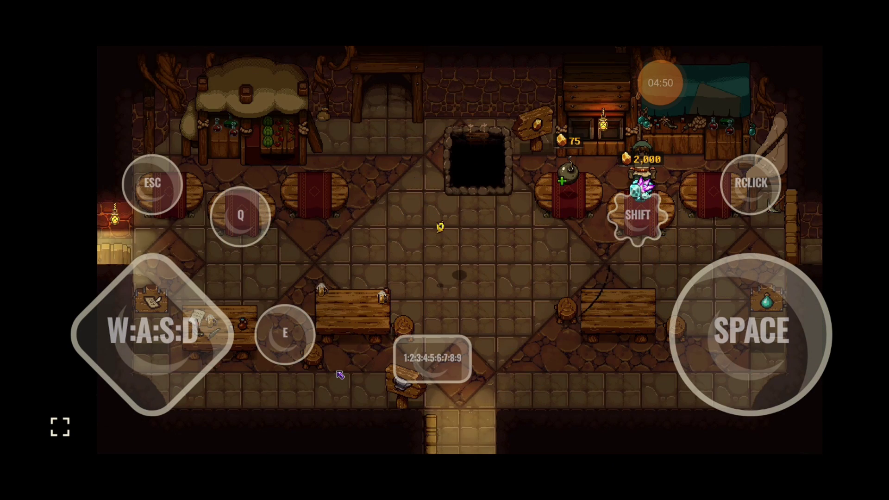
Move and jump the character around the hub with the on-screen W:A:S:D, SPACE and E controls, and enter the mine shaft
{"action": "left_click_drag", "start_coordinate": [146, 332], "coordinate": [248, 341]}
{"action": "left_click", "coordinate": [761, 329]}
{"action": "left_click", "coordinate": [730, 333]}
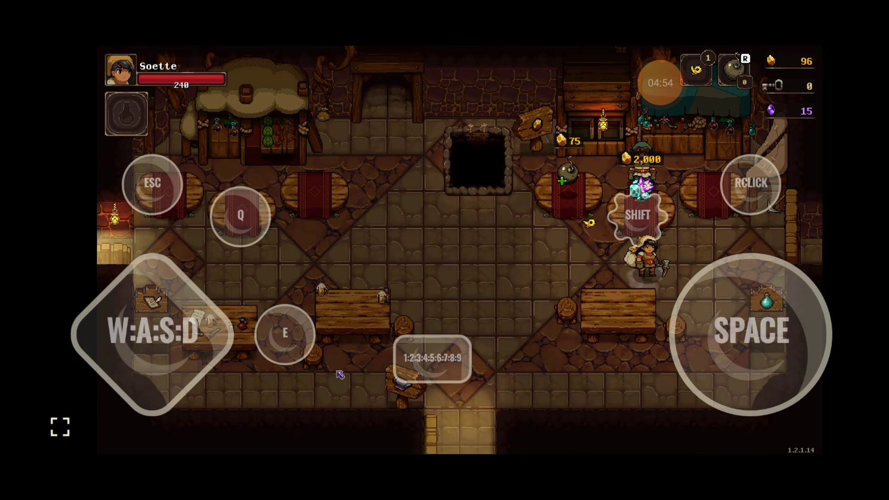
{"action": "left_click_drag", "start_coordinate": [153, 333], "coordinate": [149, 233]}
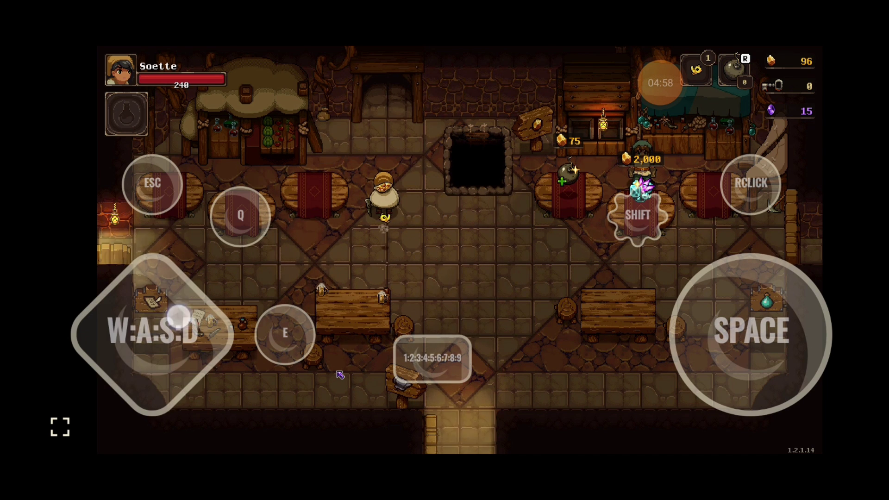
{"action": "left_click_drag", "start_coordinate": [153, 332], "coordinate": [156, 266]}
{"action": "left_click", "coordinate": [751, 334]}
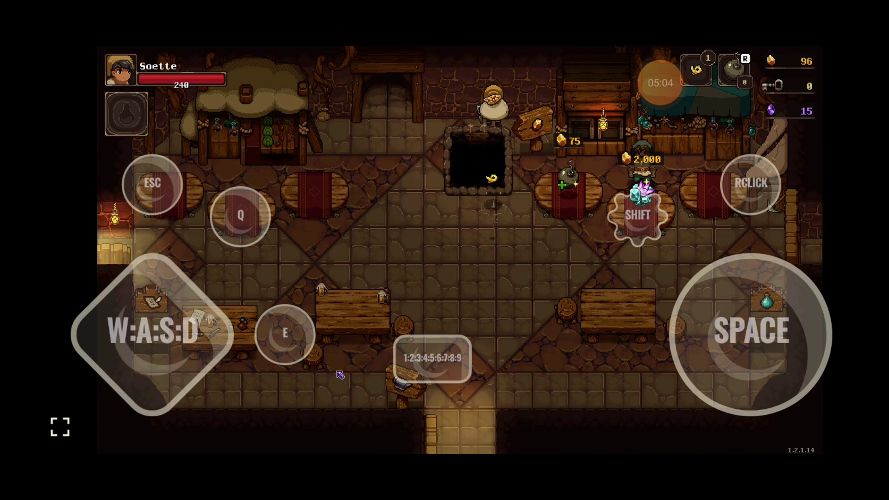
{"action": "left_click", "coordinate": [285, 333]}
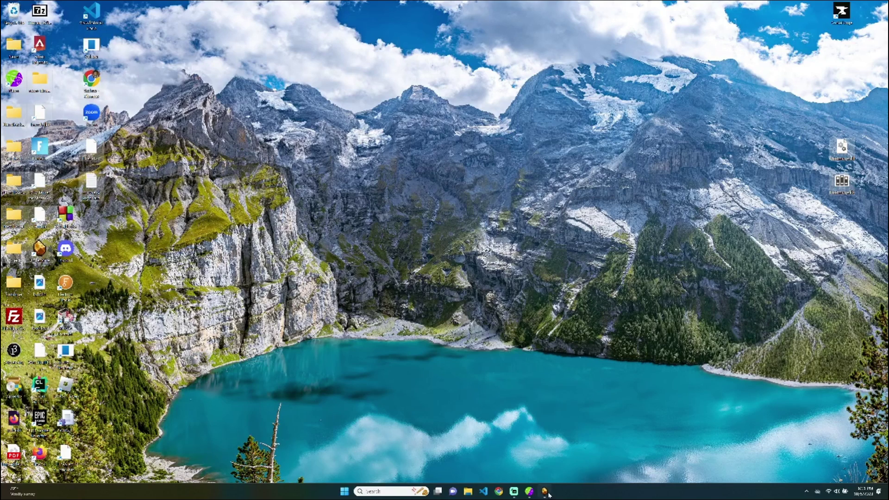
Close the UnderMine game and open the list of apps allowed through Windows Defender Firewall
{"action": "mouse_move", "coordinate": [547, 492]}
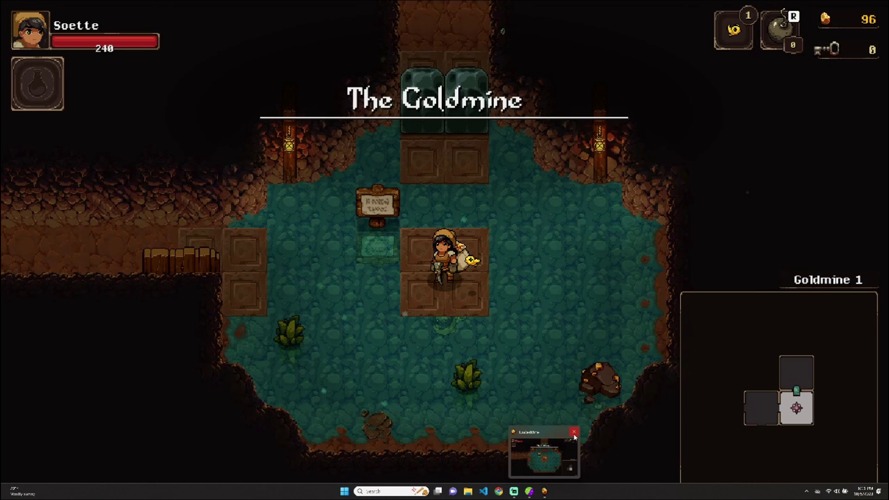
{"action": "left_click", "coordinate": [575, 436]}
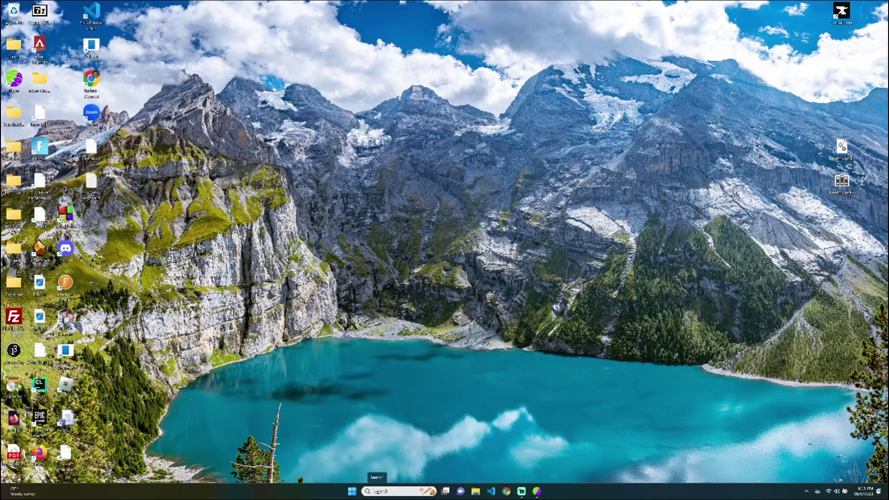
{"action": "left_click", "coordinate": [379, 492]}
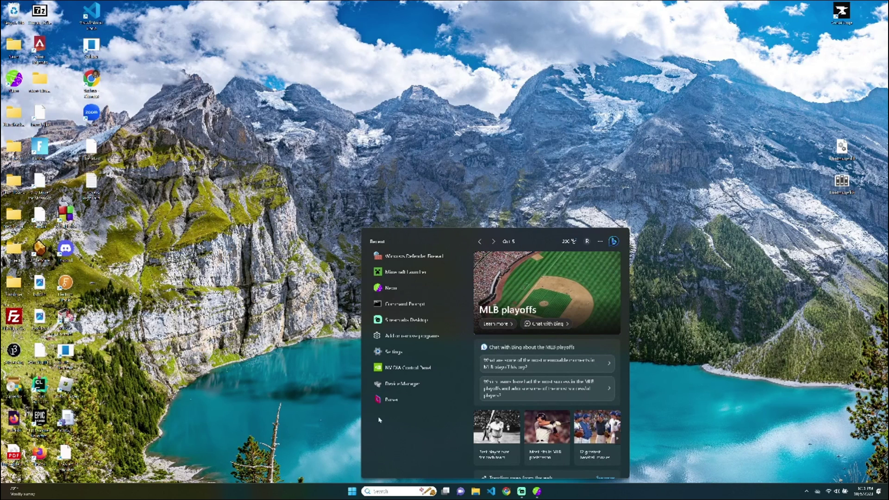
{"action": "type", "text": "wind"}
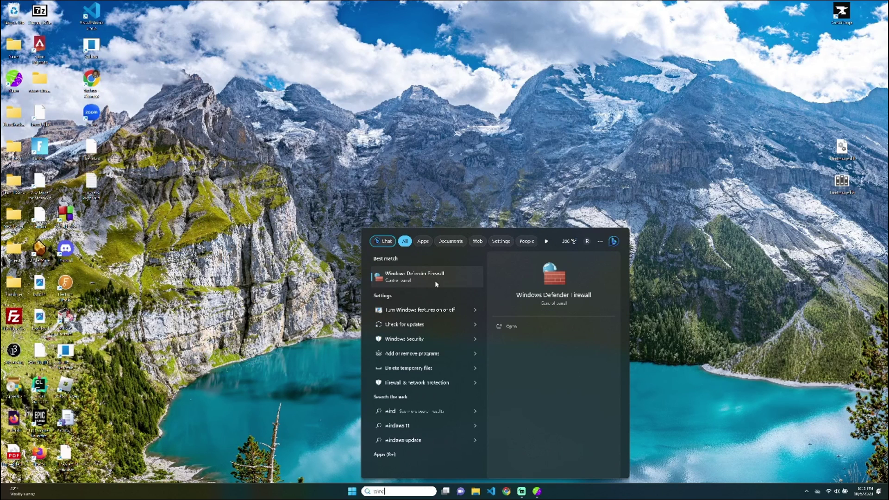
{"action": "left_click", "coordinate": [433, 275]}
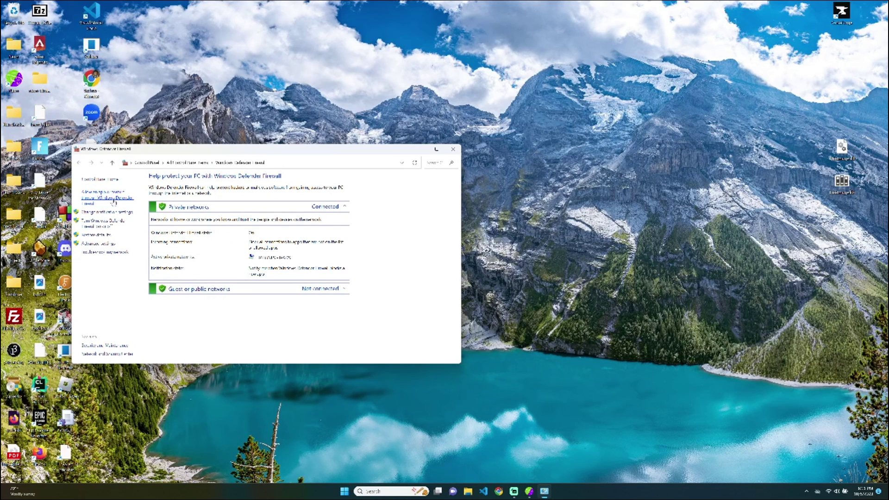
{"action": "left_click", "coordinate": [105, 198]}
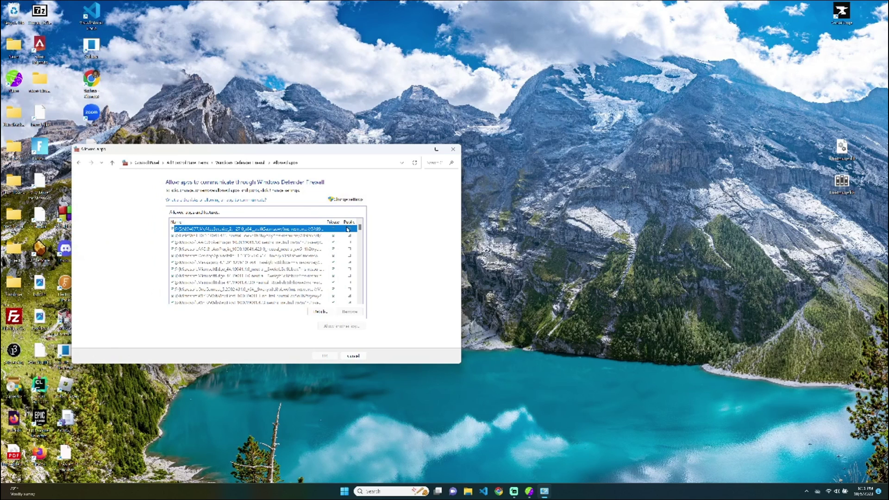
Select the sunshine.exe entry in the allowed apps list, unlock the settings for changes, confirm them and close the firewall window
{"action": "left_click_drag", "start_coordinate": [363, 230], "coordinate": [350, 282]}
{"action": "scroll", "coordinate": [350, 281], "scroll_direction": "up", "scroll_amount": 1}
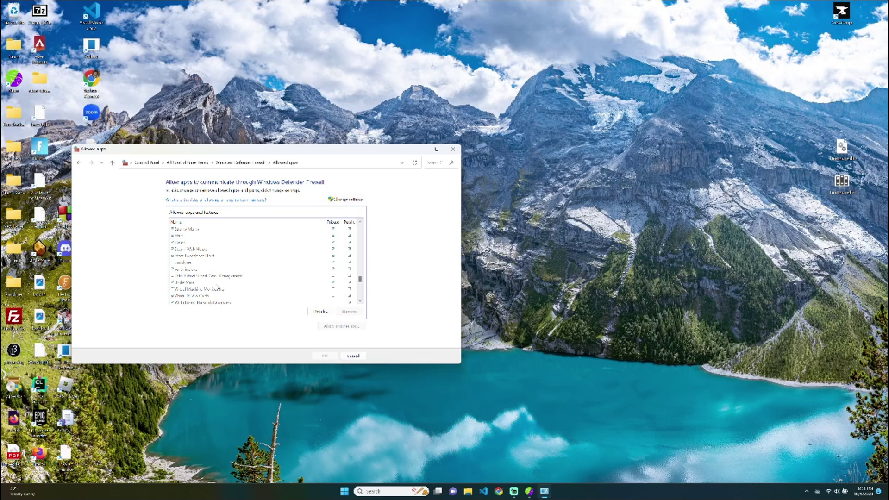
{"action": "left_click", "coordinate": [190, 269]}
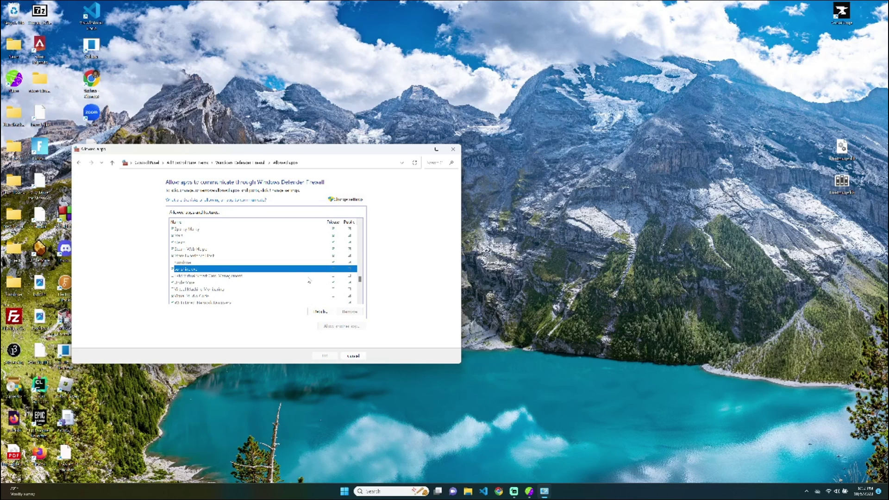
{"action": "left_click", "coordinate": [341, 200]}
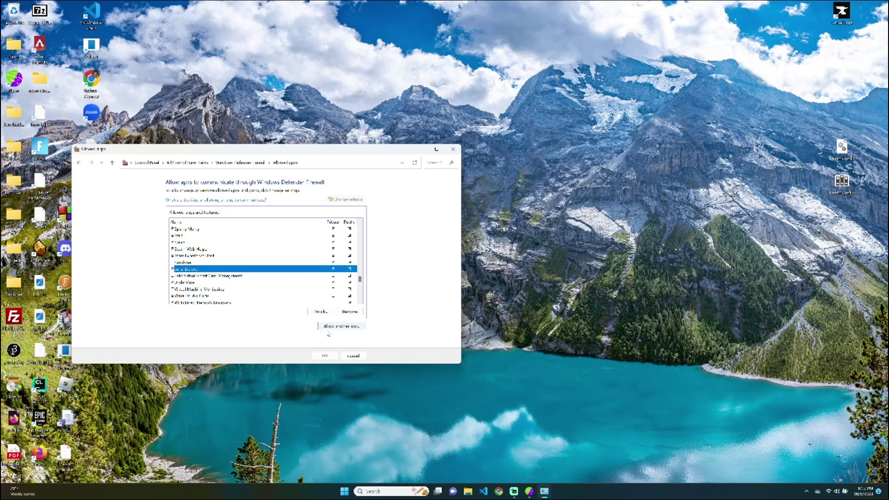
{"action": "left_click", "coordinate": [329, 355]}
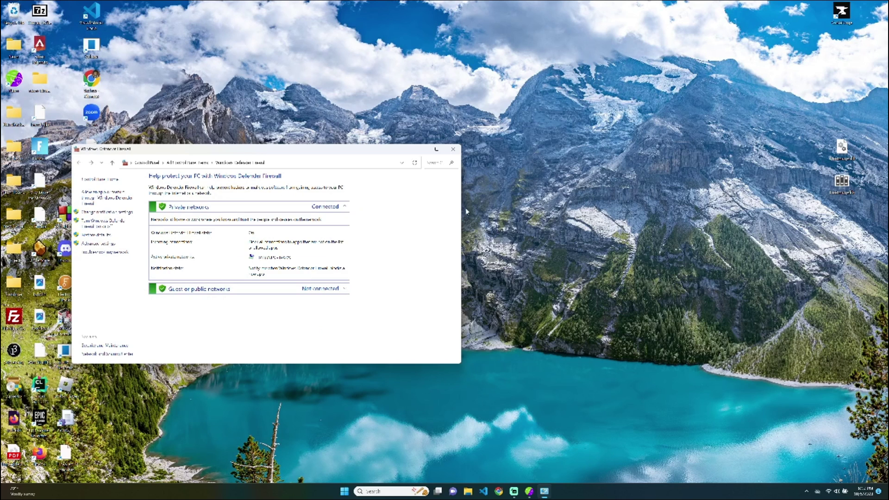
{"action": "left_click", "coordinate": [453, 150]}
Quit the Neon host running in the background and close the Neon Controller window
{"action": "left_click", "coordinate": [806, 491]}
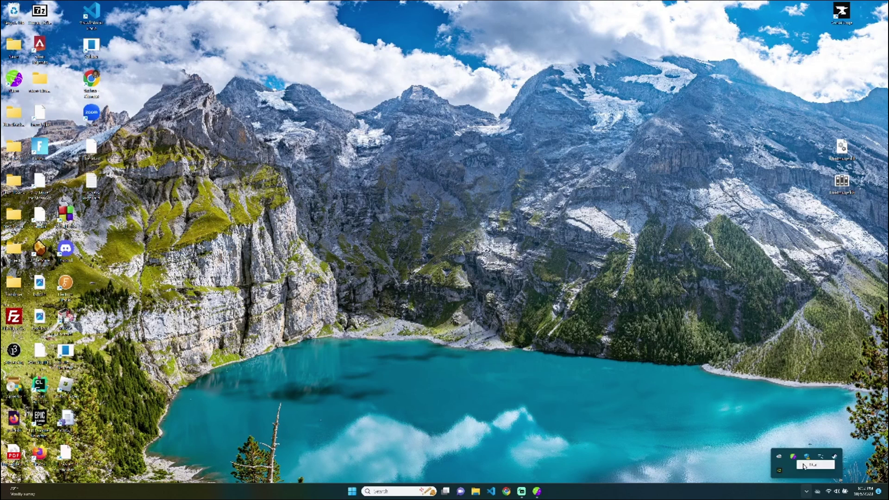
{"action": "left_click", "coordinate": [536, 491]}
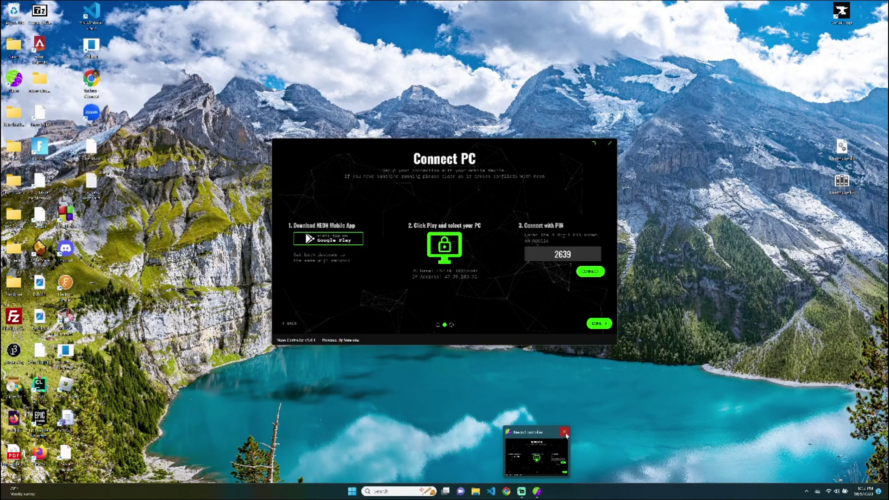
{"action": "left_click", "coordinate": [564, 432]}
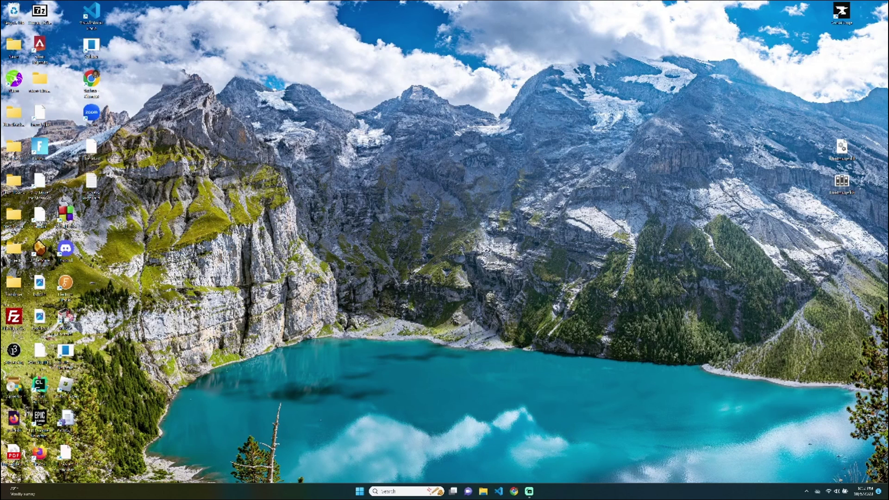